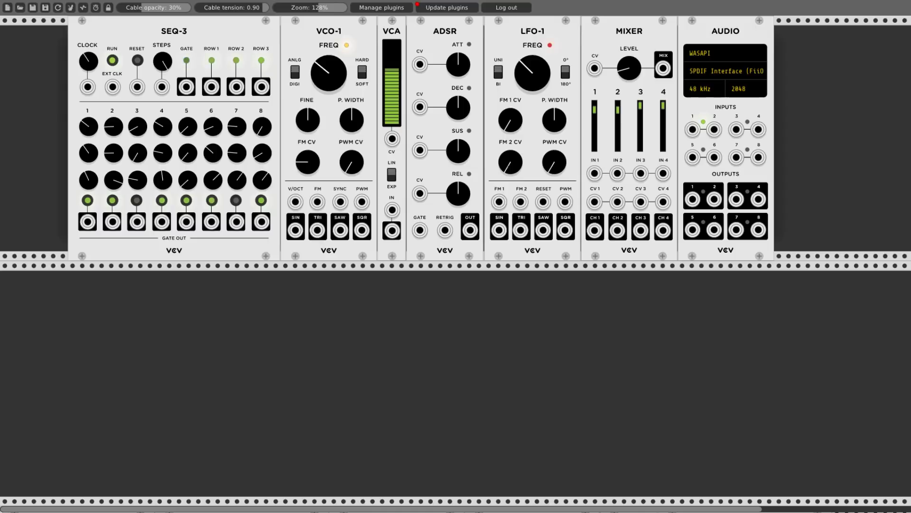
Switch the macro oscillator's synthesis model to the /\-_ waveform
scroll(610, 371, "down", 4)
scroll(609, 372, "down", 9)
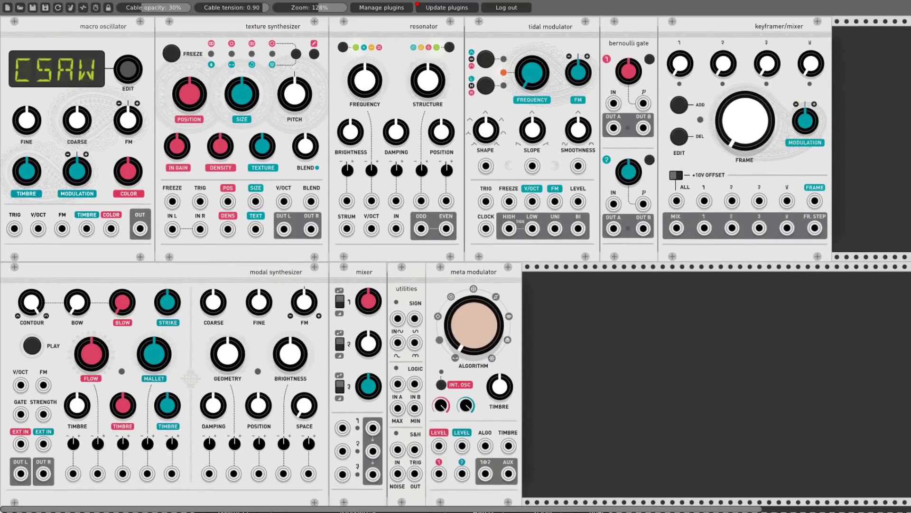
scroll(456, 256, "down", 1)
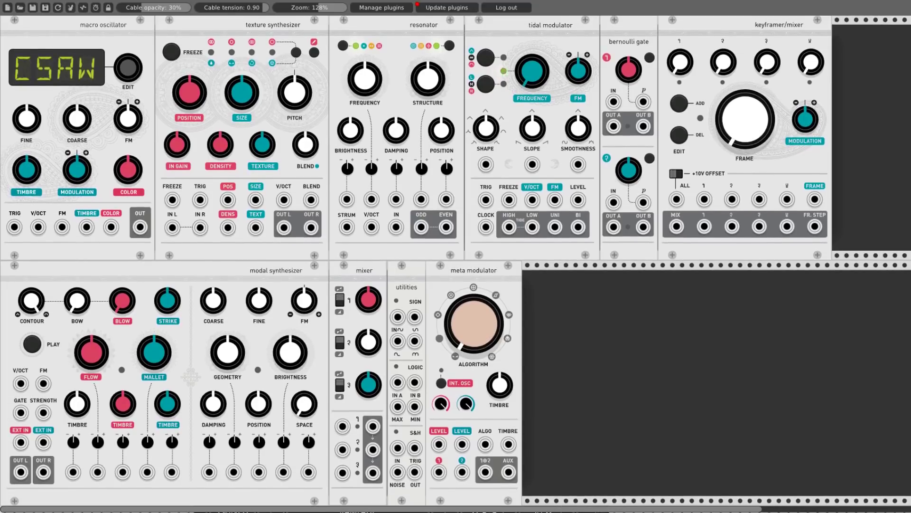
scroll(456, 256, "up", 1)
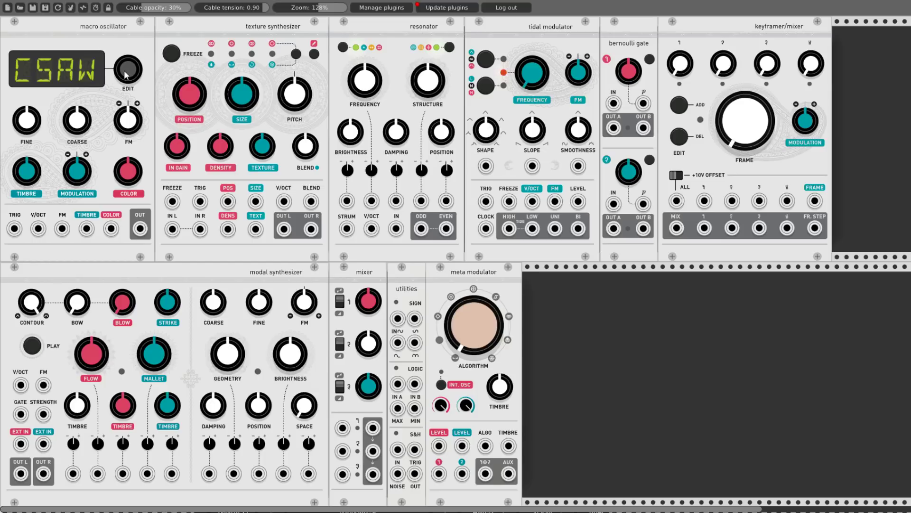
left_click_drag(128, 74, 129, 73)
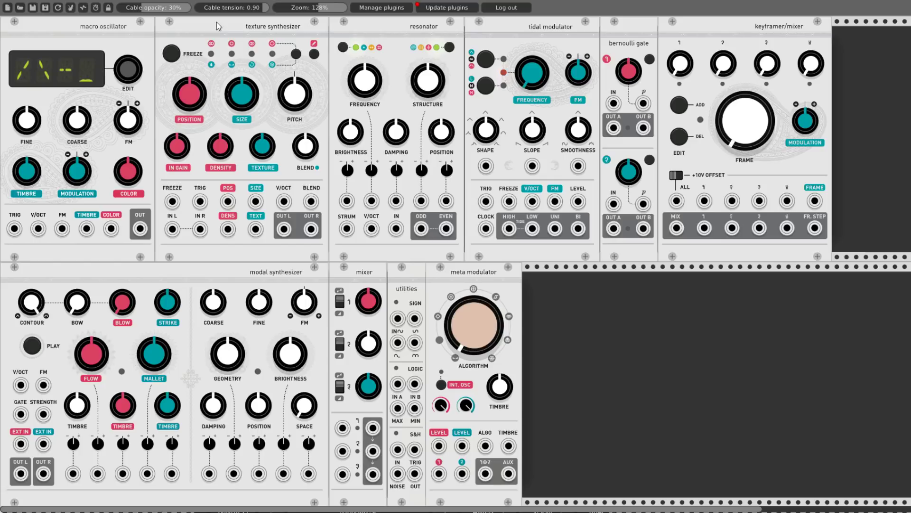
Assign the texture synthesizer's Blend knob to Reverb and turn it down slightly
right_click(292, 172)
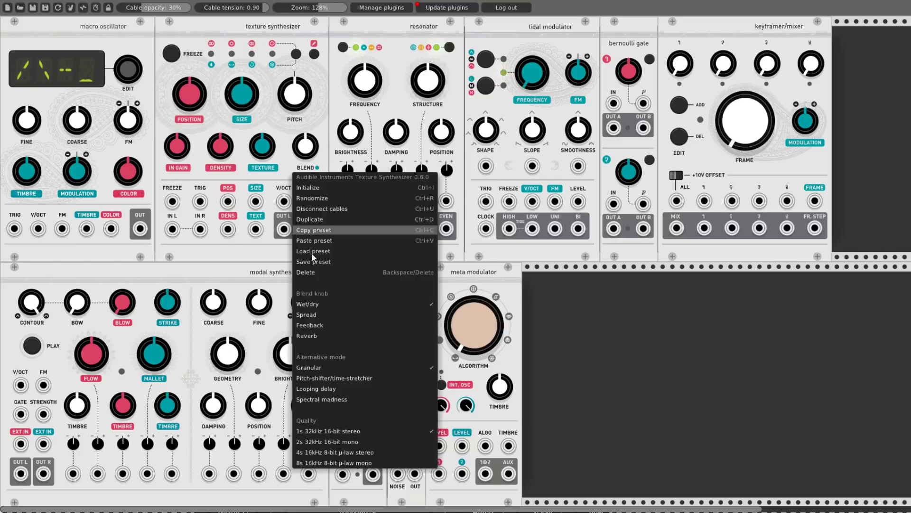
left_click(321, 330)
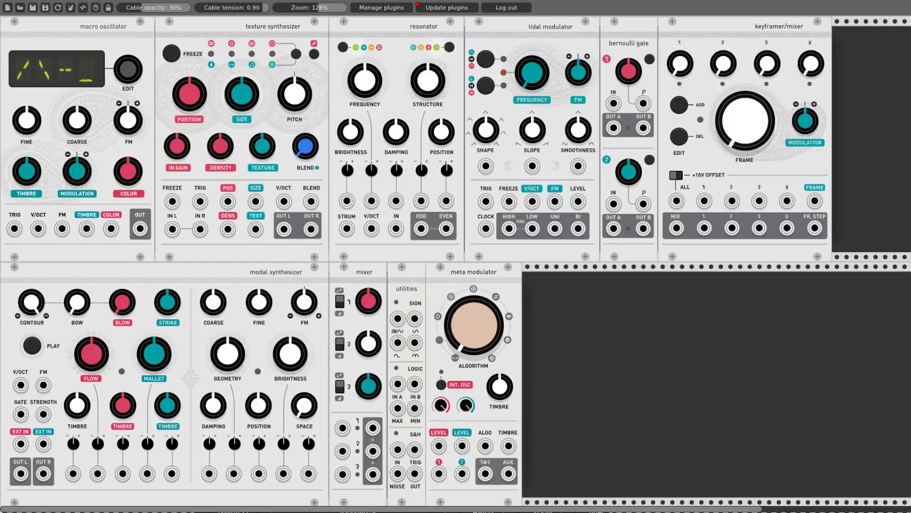
left_click_drag(305, 146, 298, 159)
Examine the Befaco and Bogaudio modules, from evenVCO and RAMPAGE to the ANALYZER and the MIX8 channel faders
scroll(591, 347, "down", 1)
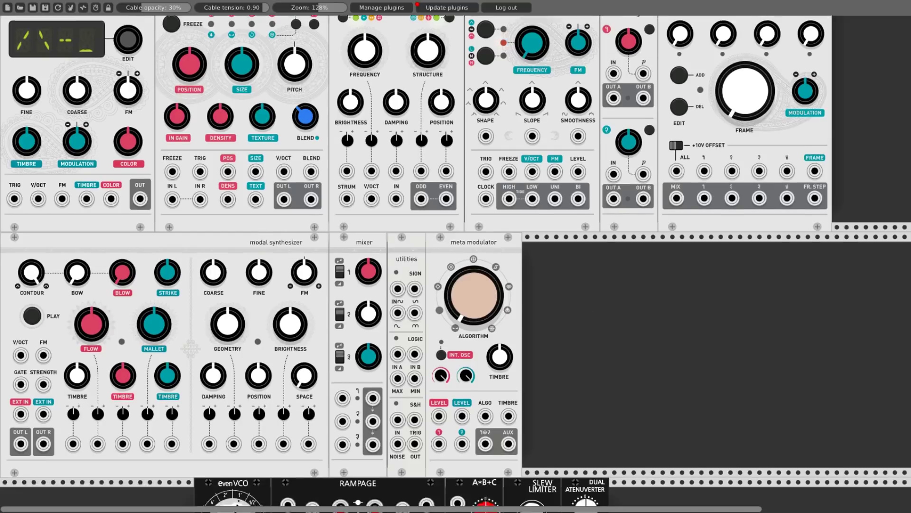
scroll(591, 347, "down", 10)
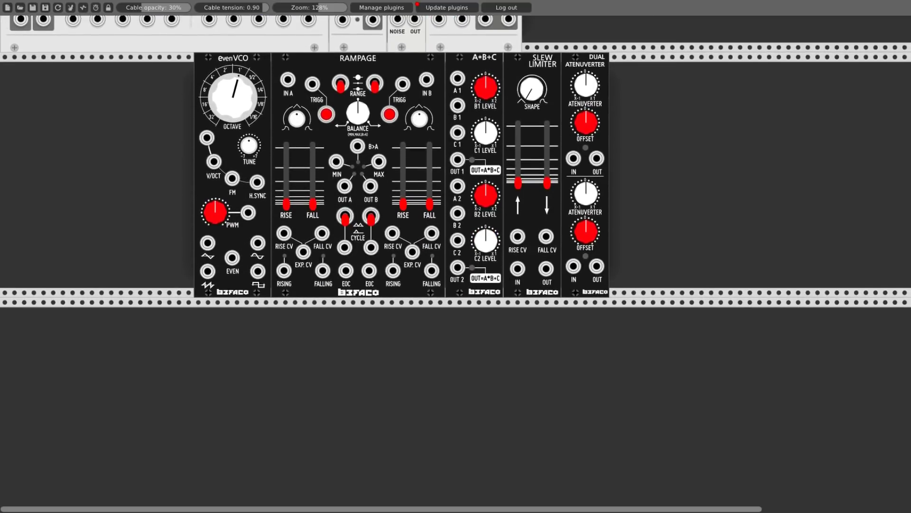
scroll(456, 226, "down", 2)
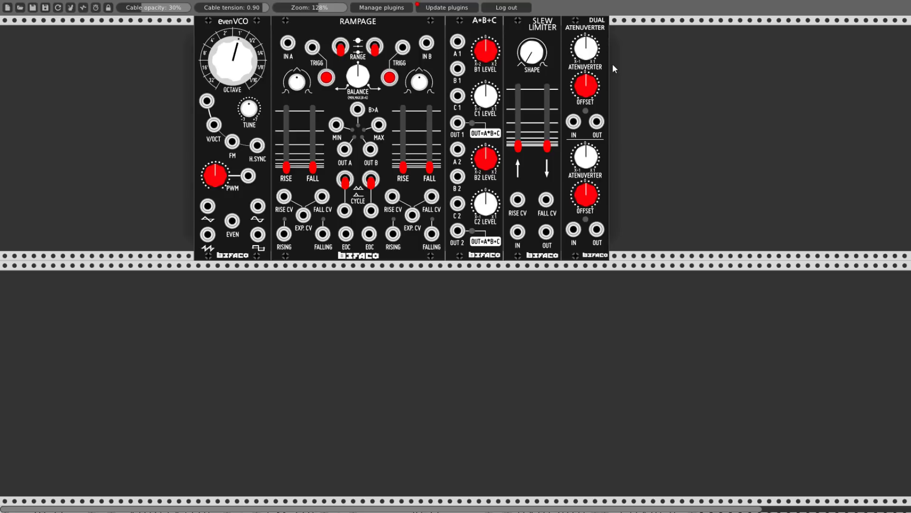
scroll(619, 156, "down", 10)
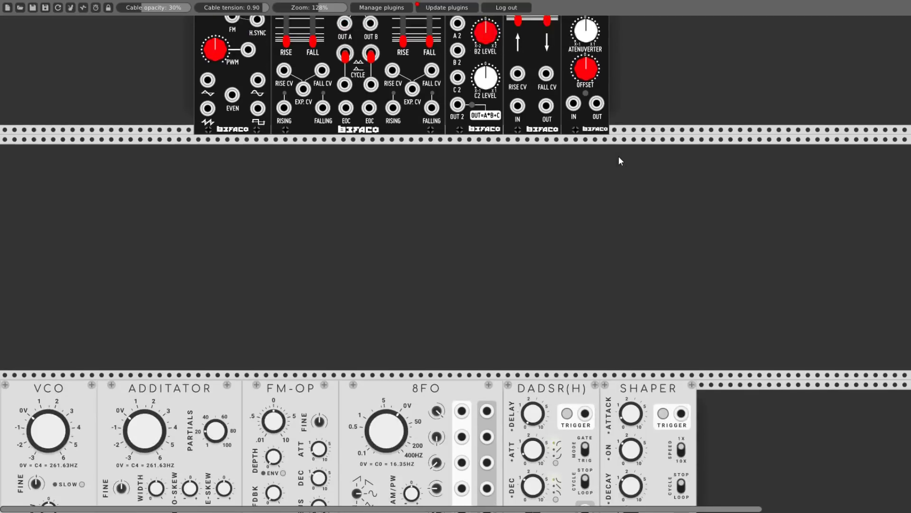
scroll(619, 159, "down", 5)
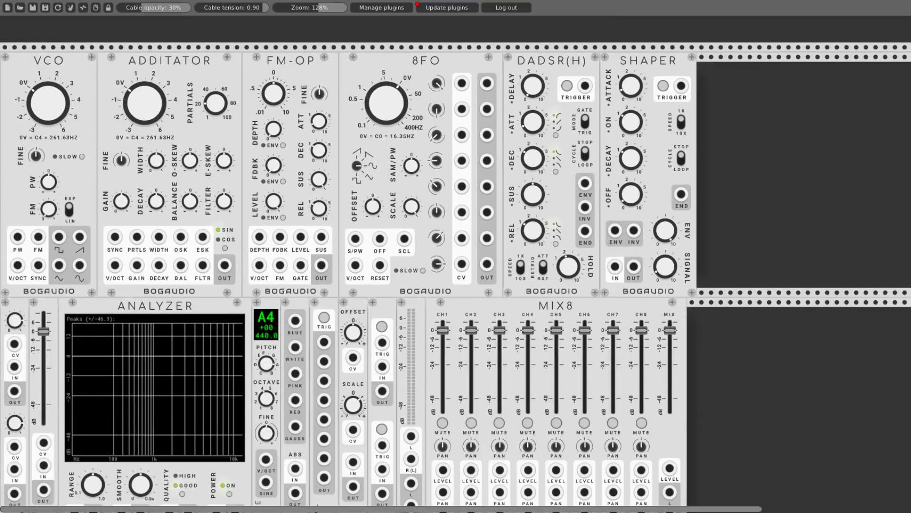
scroll(456, 266, "down", 2)
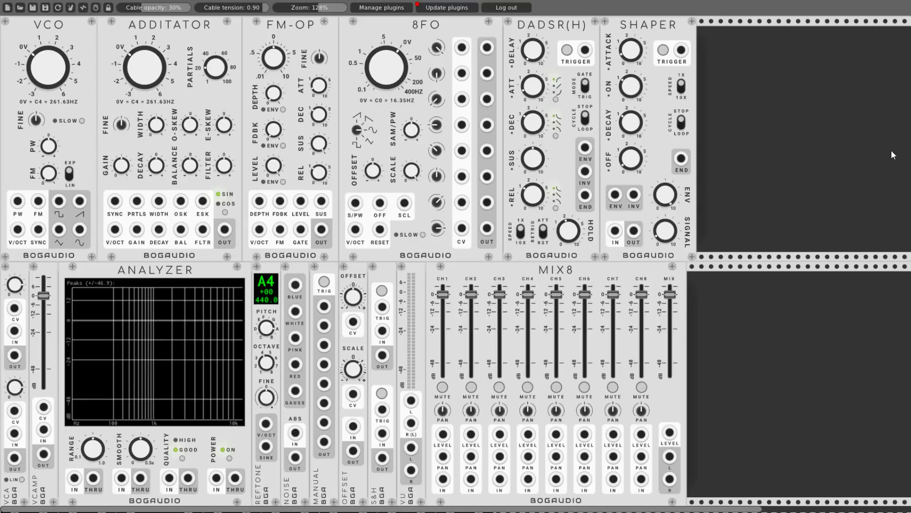
scroll(893, 155, "up", 10)
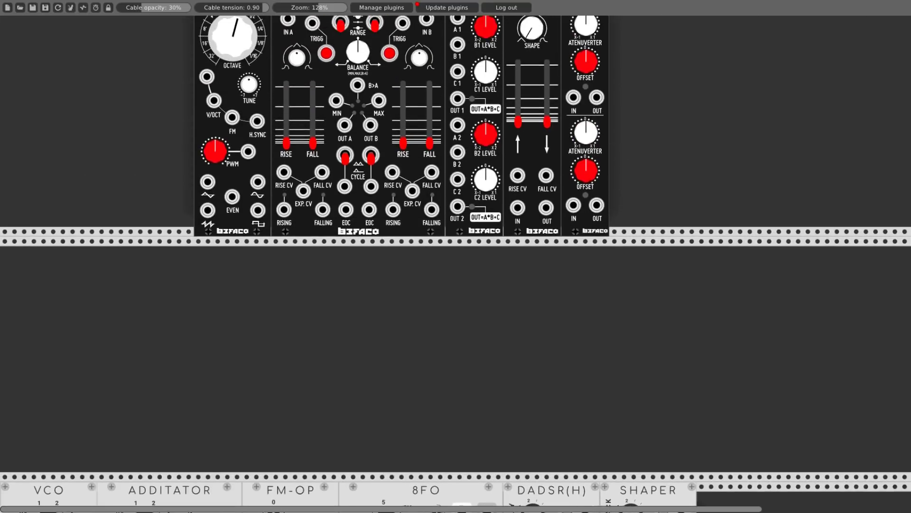
scroll(651, 82, "up", 1)
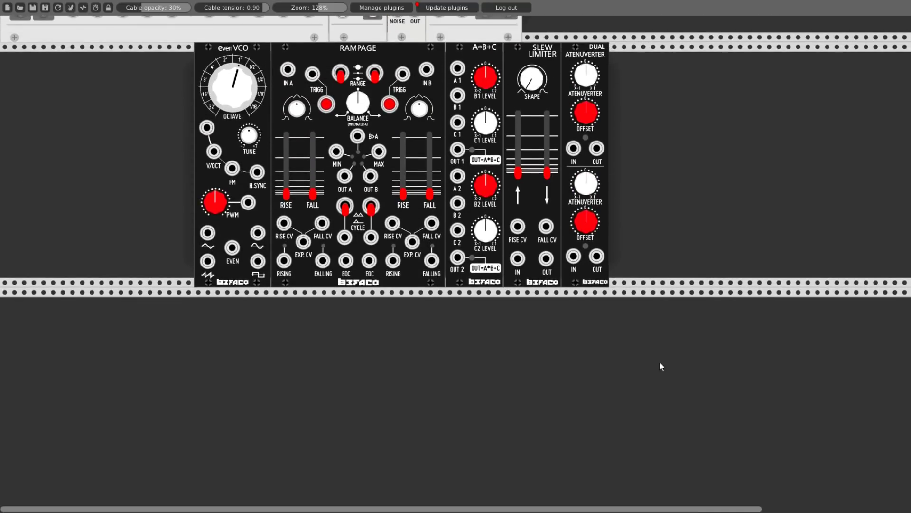
scroll(662, 366, "down", 10)
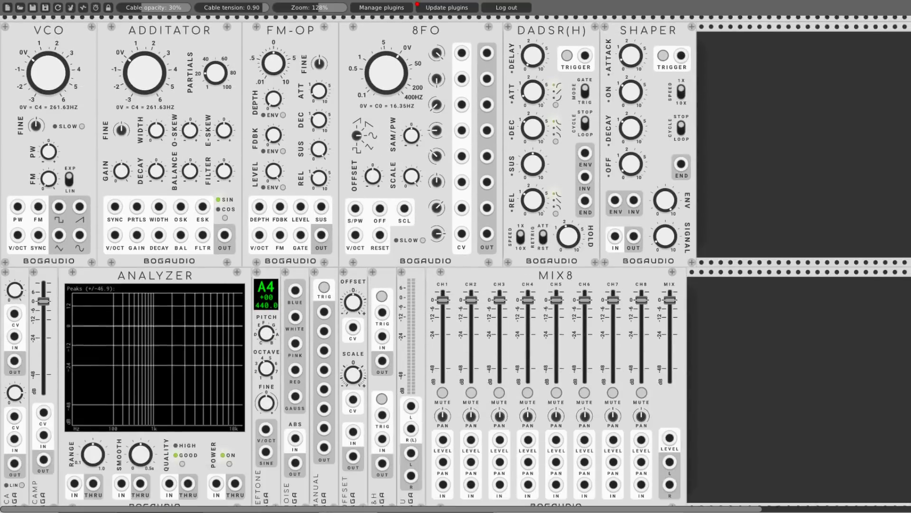
scroll(455, 263, "down", 2)
scroll(456, 264, "up", 1)
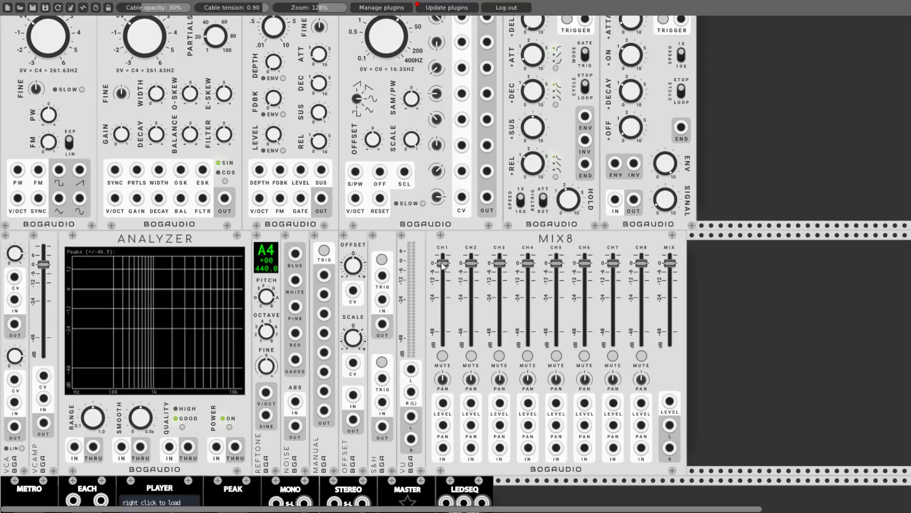
mouse_move(444, 264)
left_mouse_down()
mouse_move(443, 284)
mouse_move(443, 263)
left_mouse_up()
Set the METRO module's tempo to 79 BPM and try the EACH module's DIV. knob, leaving it at 3
scroll(459, 320, "down", 10)
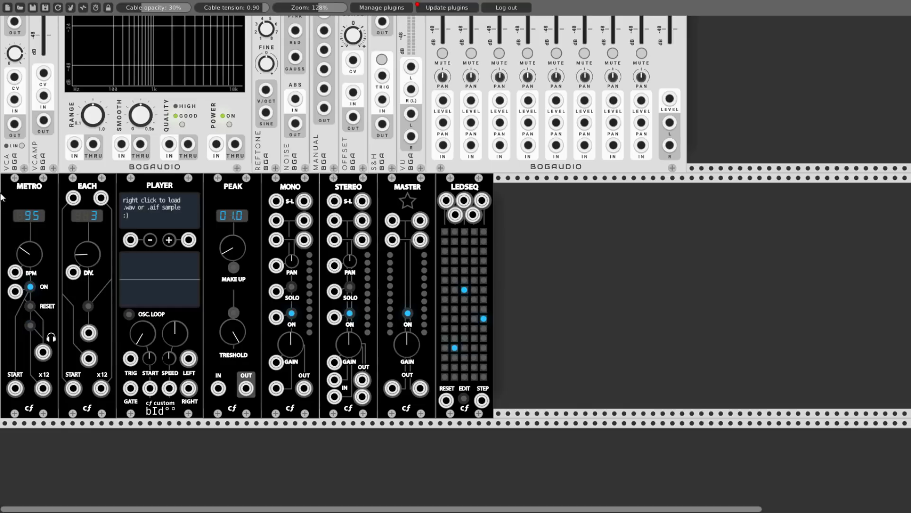
left_click_drag(27, 250, 27, 278)
left_click_drag(27, 277, 27, 253)
mouse_move(89, 258)
left_mouse_down()
mouse_move(89, 247)
mouse_move(88, 255)
left_mouse_up()
Set the Clock module to 116 BPM and the Quantizer to root C with the Harm Min scale
scroll(455, 256, "down", 10)
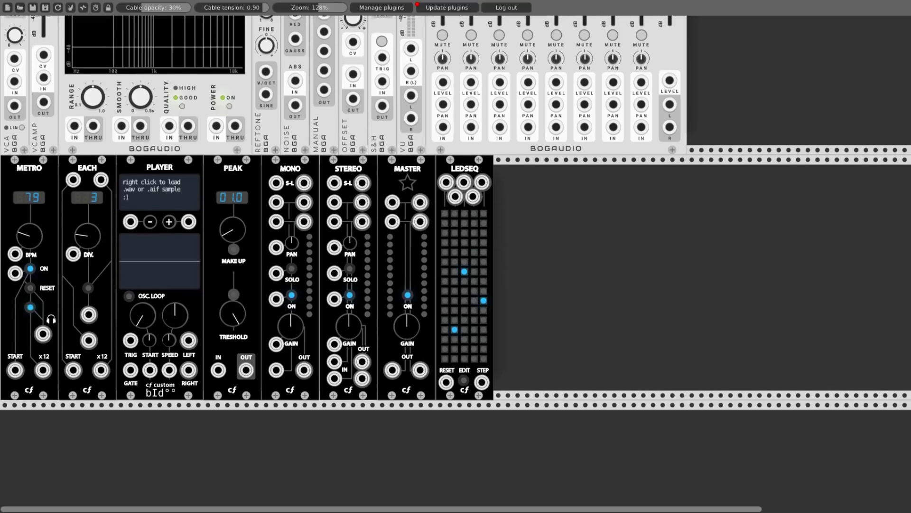
scroll(456, 256, "down", 2)
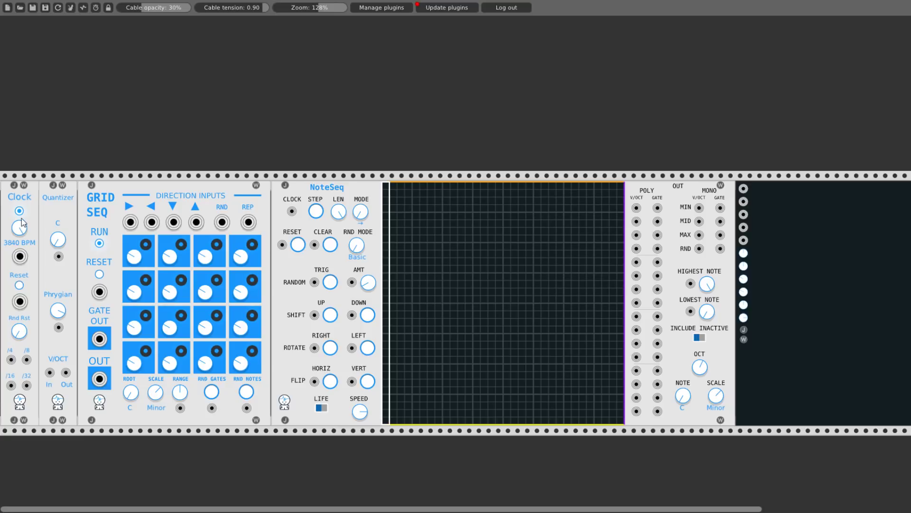
left_click_drag(19, 228, 19, 256)
left_click_drag(19, 256, 19, 223)
mouse_move(59, 239)
left_mouse_down()
mouse_move(59, 223)
mouse_move(58, 251)
left_mouse_up()
left_click_drag(58, 311, 58, 283)
Narrow the Full Scope module slightly and check its Lissajous Mode option without changing it
left_click_drag(909, 273, 896, 276)
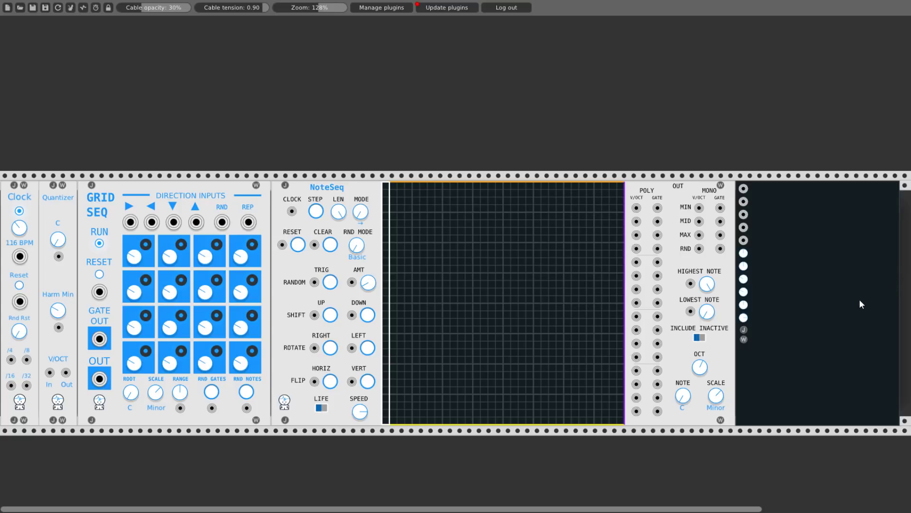
right_click(792, 291)
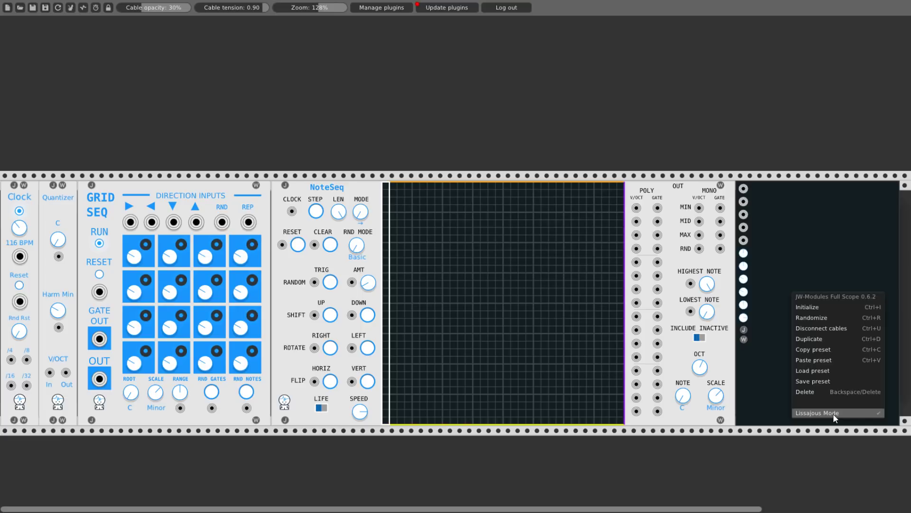
left_click(771, 376)
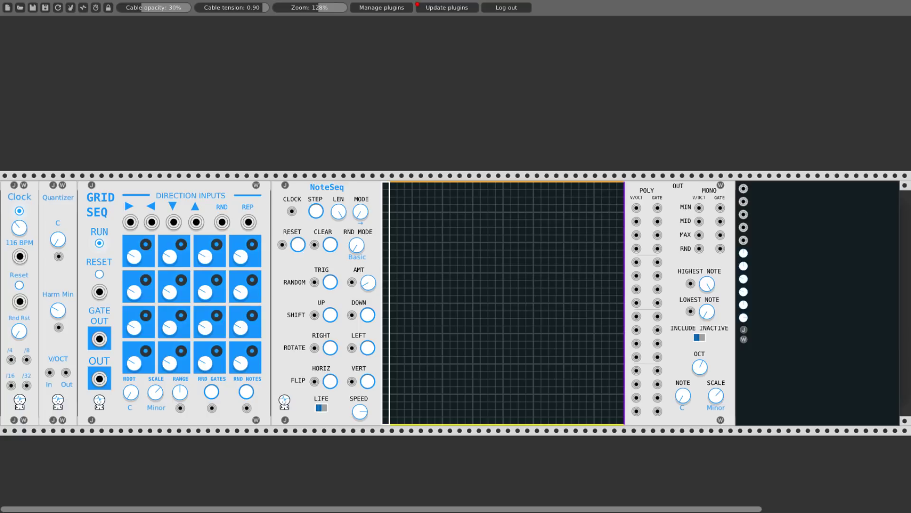
Change Dexter's algorithm to the one where operator 4 feeds 3, which feeds both 1 and 2
scroll(455, 256, "down", 10)
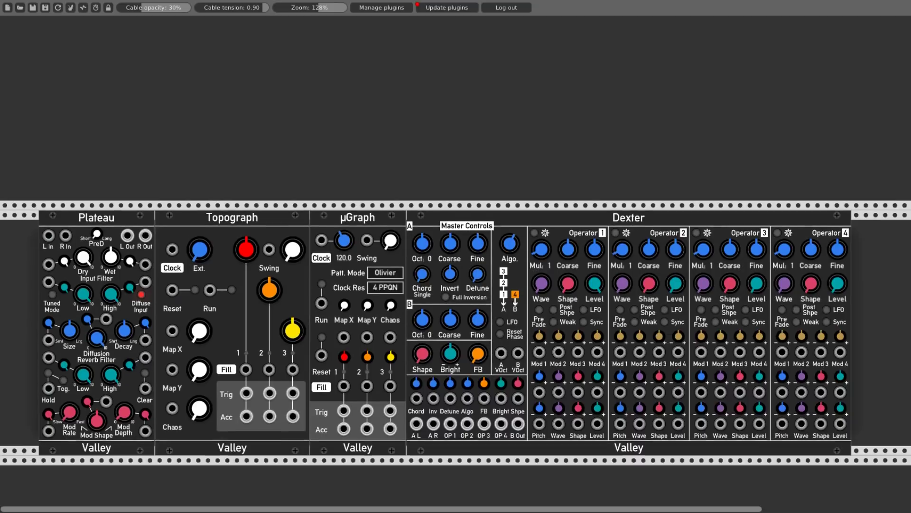
scroll(456, 256, "down", 3)
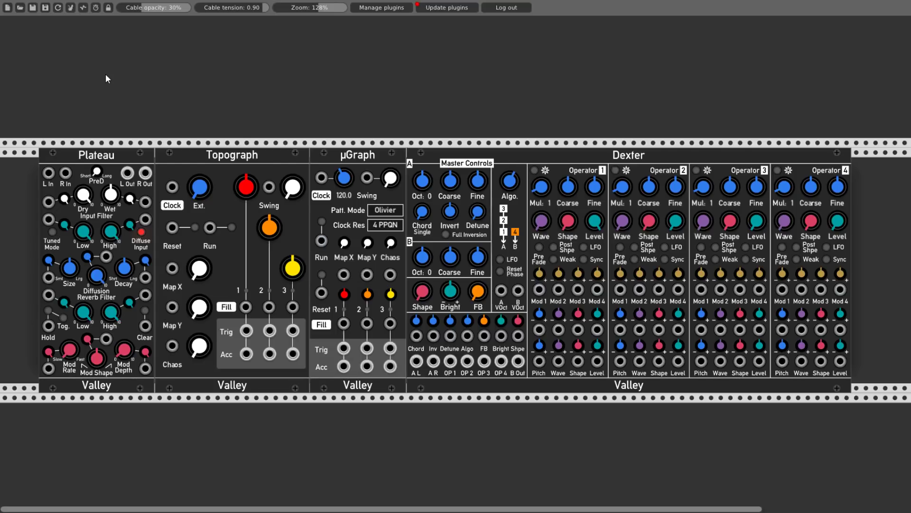
left_click_drag(85, 192, 113, 197)
left_click_drag(518, 183, 518, 218)
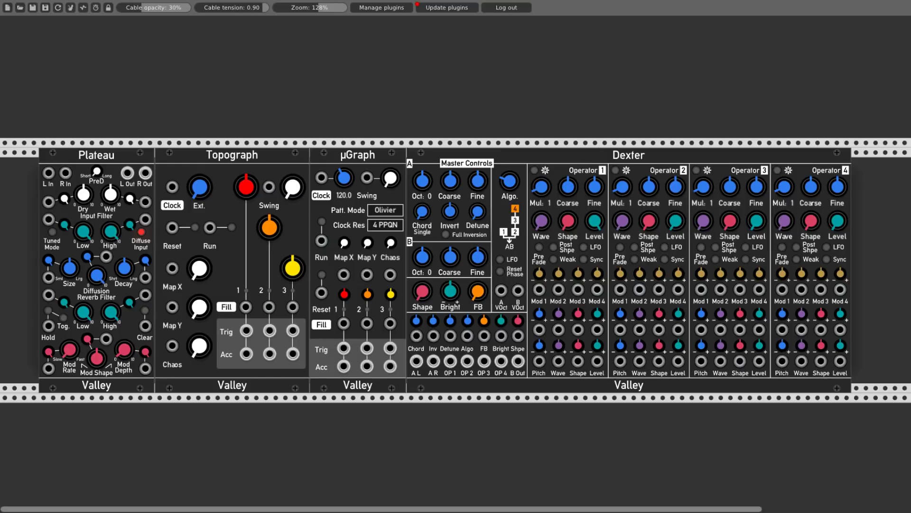
Turn up KNOB 1 slightly on the Vult KNOBS module
scroll(455, 266, "down", 10)
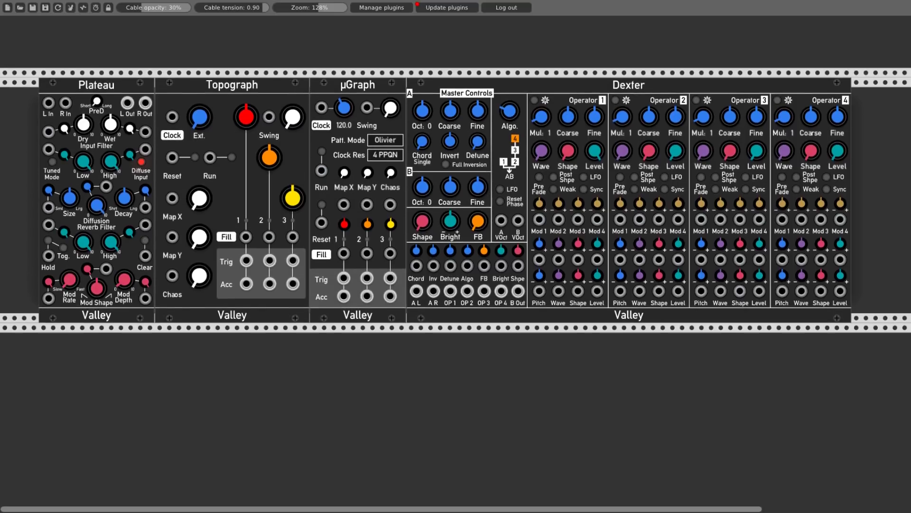
scroll(456, 266, "down", 8)
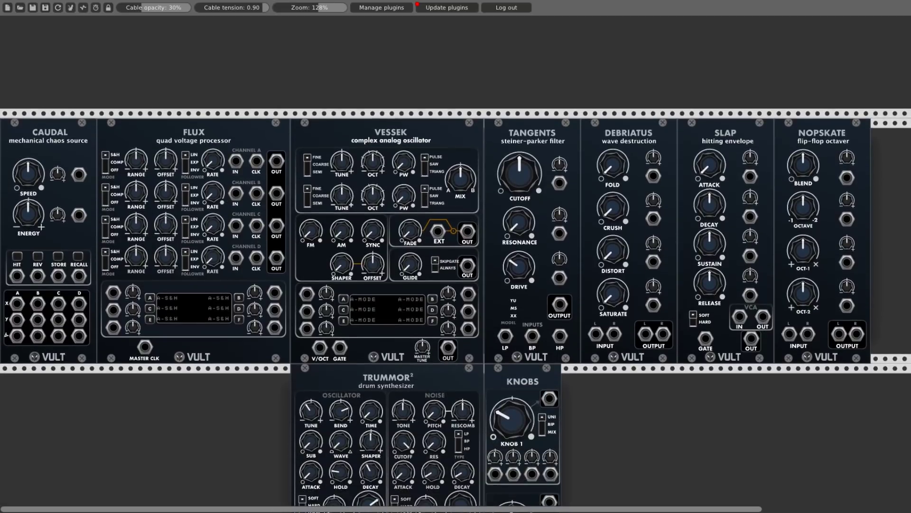
scroll(456, 266, "down", 2)
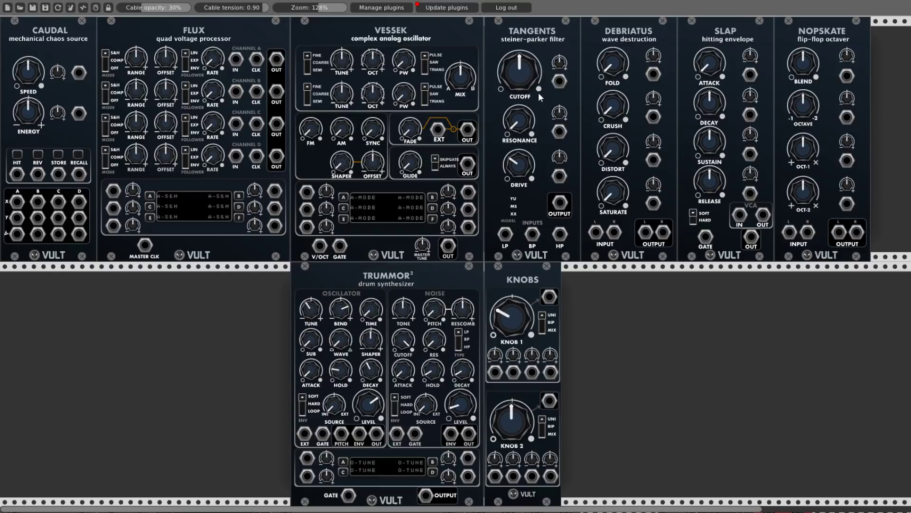
mouse_move(500, 325)
left_mouse_down()
mouse_move(507, 309)
mouse_move(506, 319)
left_mouse_up()
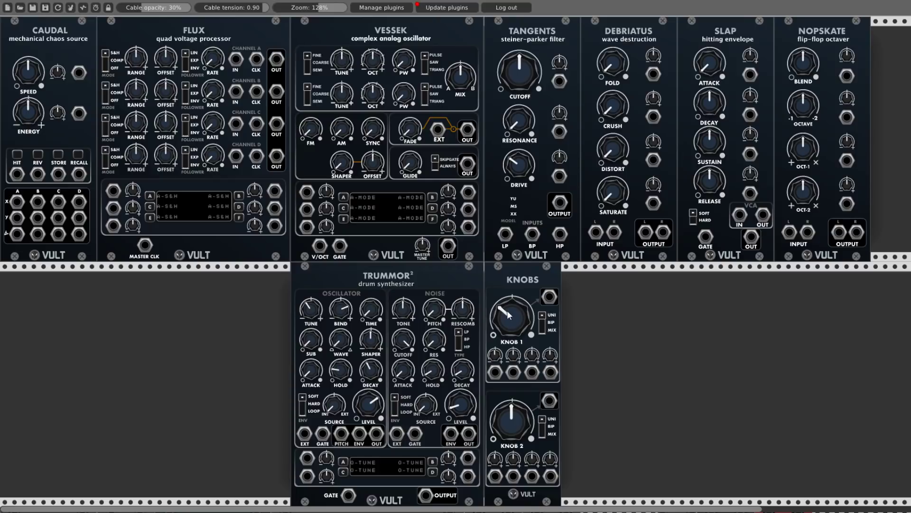